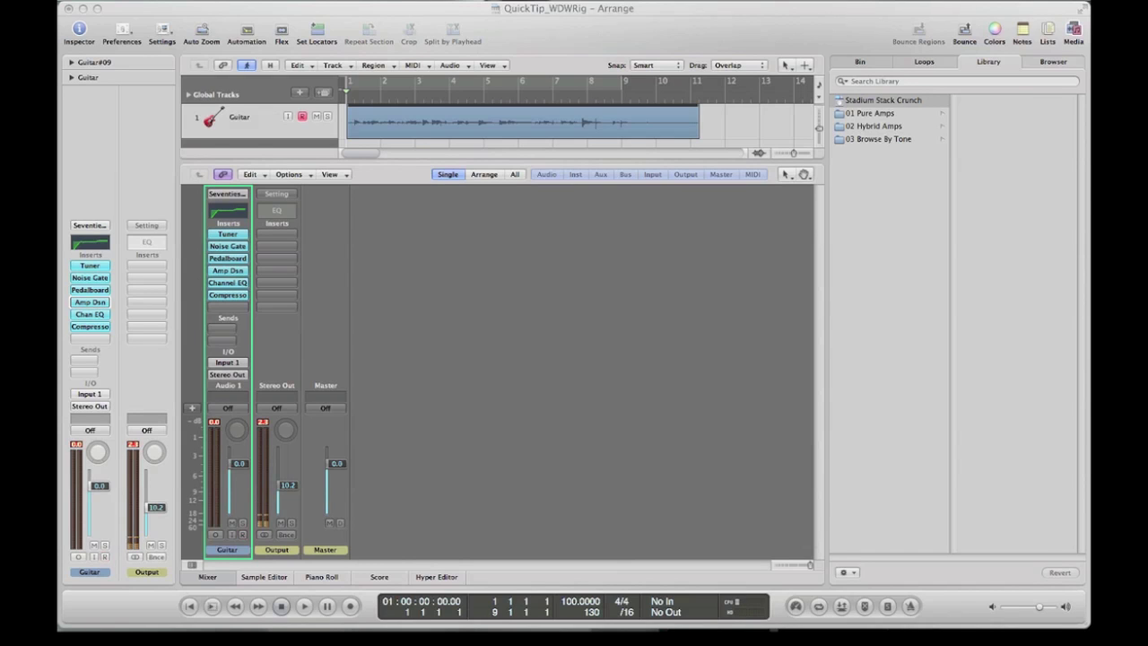
- Browse the Guitar channel's Library to Electric Guitar > Complete Rigs > Metal patches
click(235, 194)
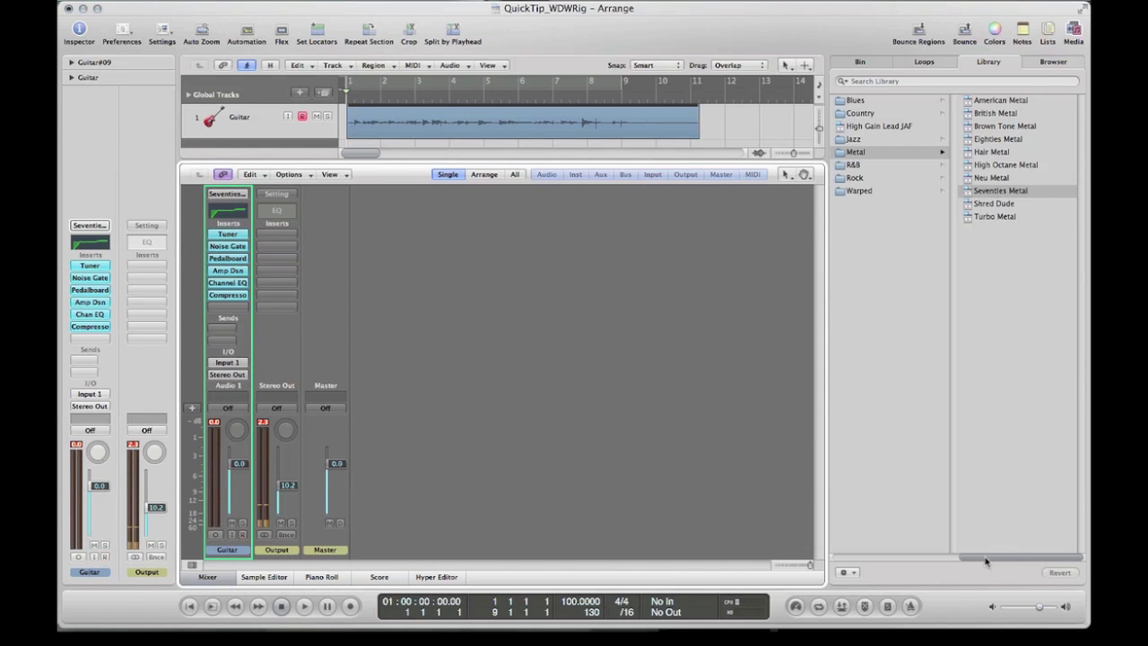
drag(986, 557, 848, 571)
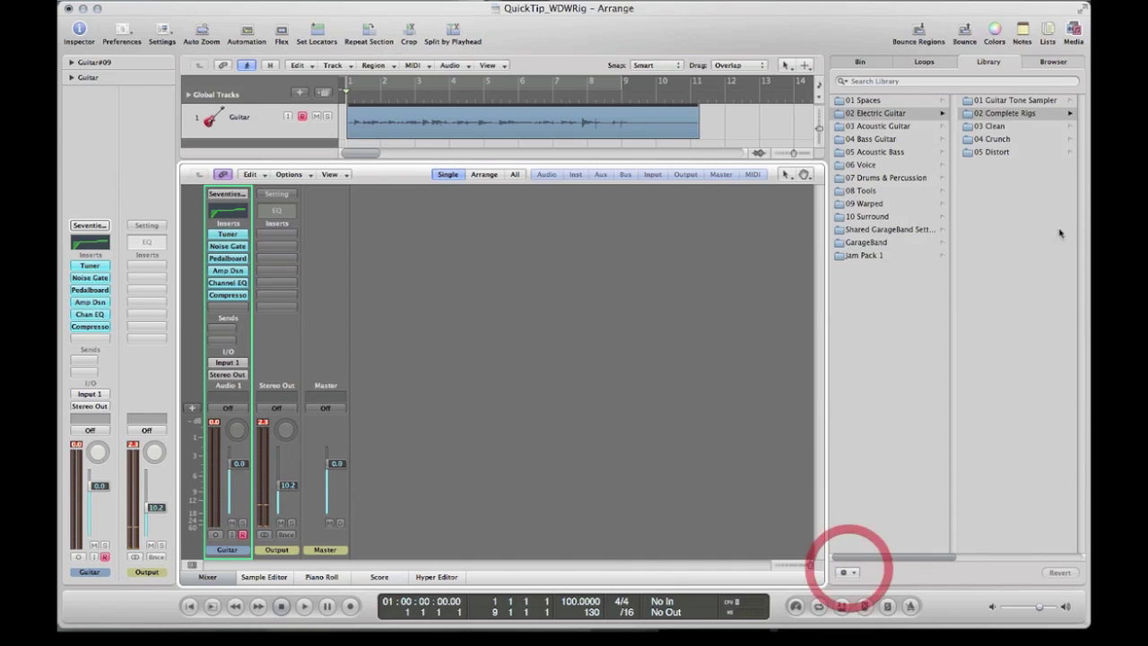
click(1014, 116)
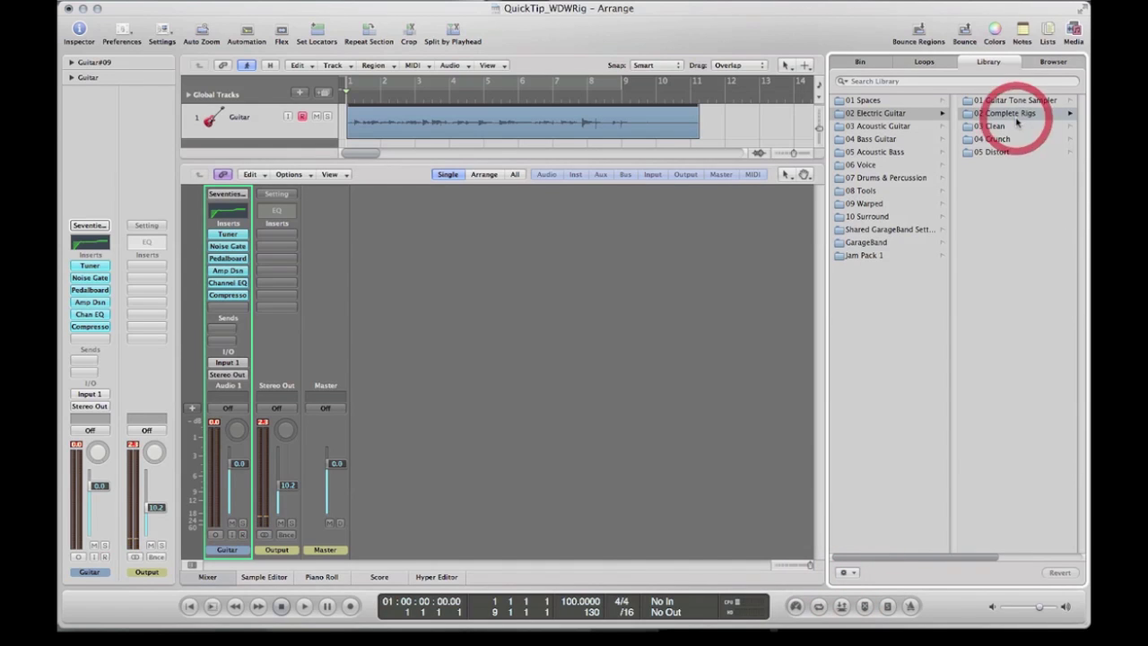
click(1016, 117)
click(985, 152)
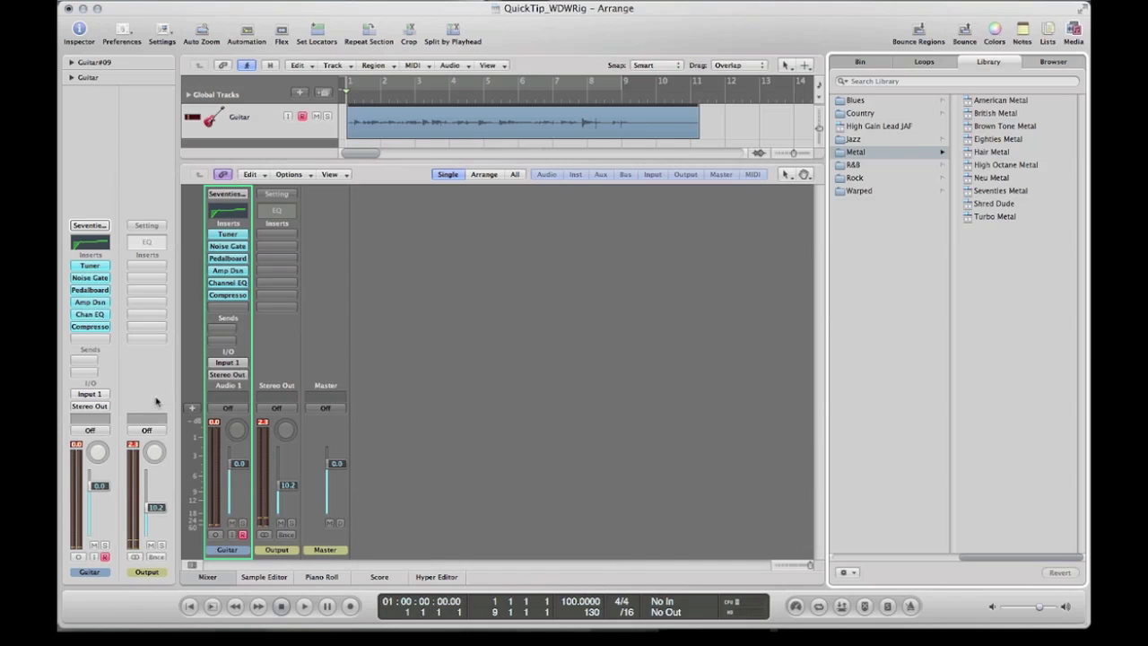
- Add two sends on the Guitar channel, routed to Bus 1 and Bus 2
click(221, 333)
mouse_move(218, 339)
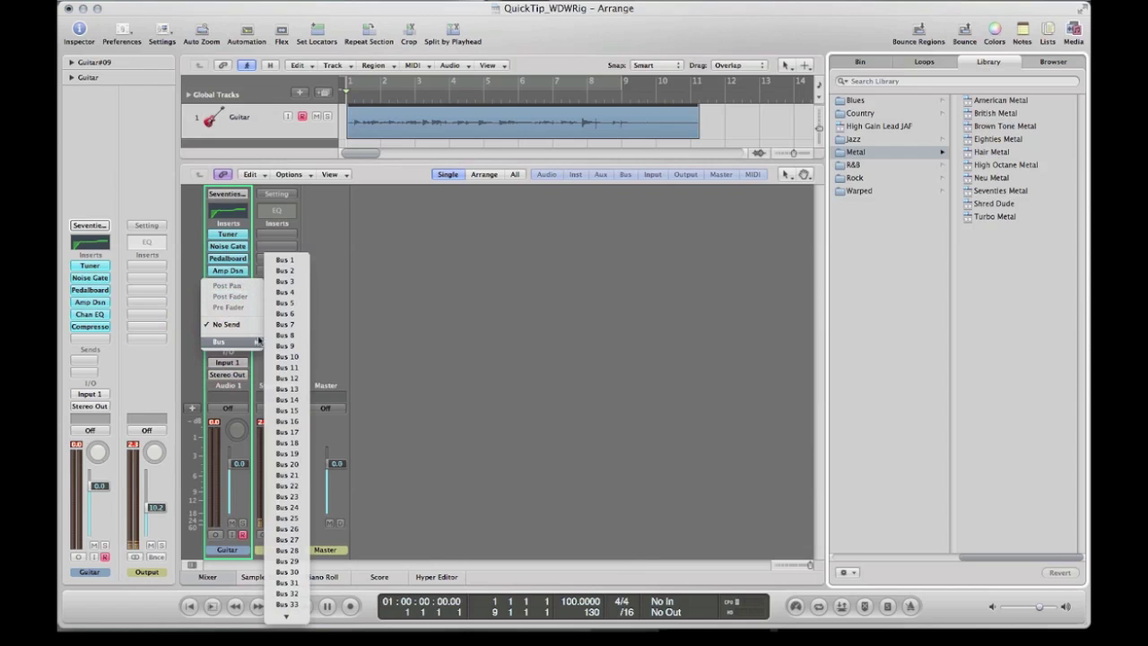
click(298, 262)
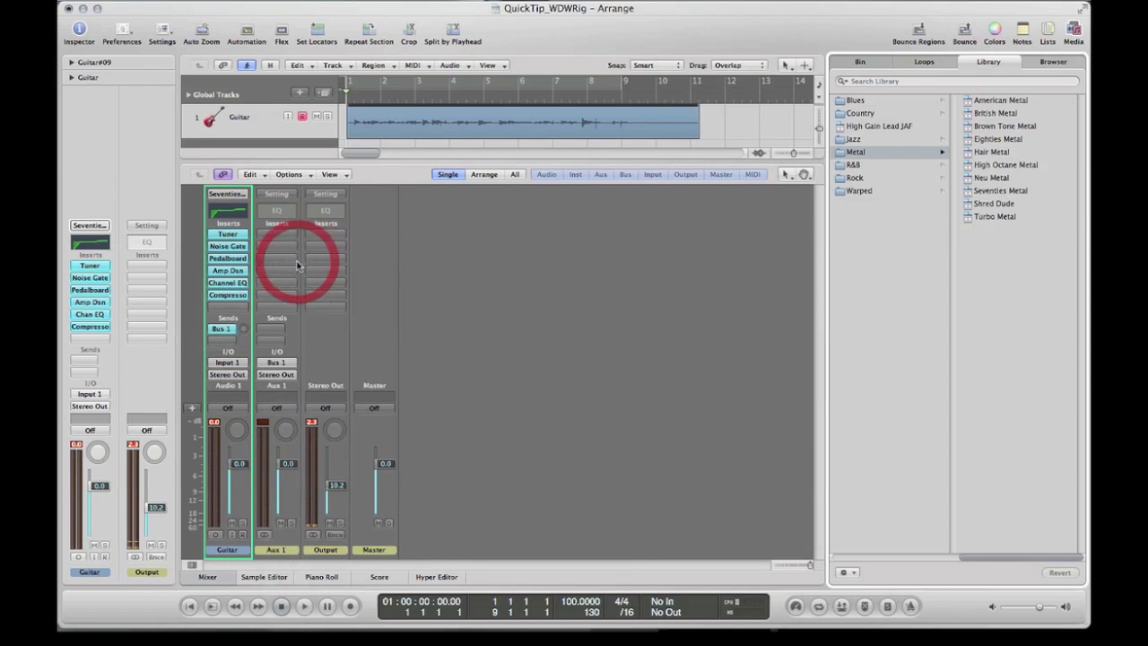
click(220, 332)
mouse_move(218, 353)
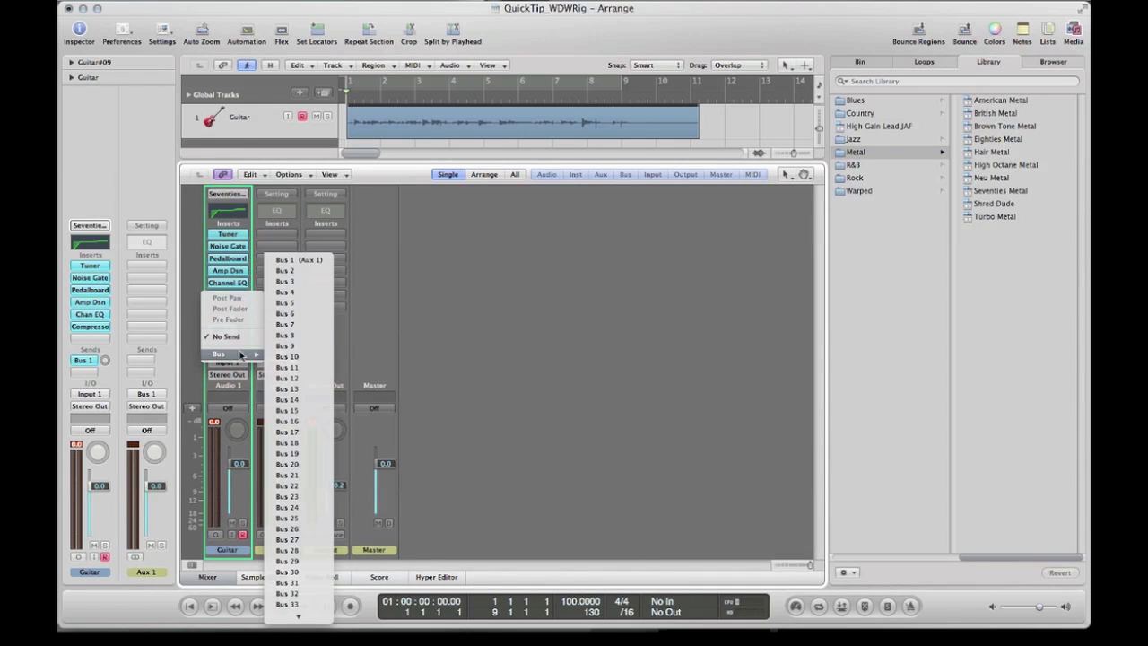
click(325, 277)
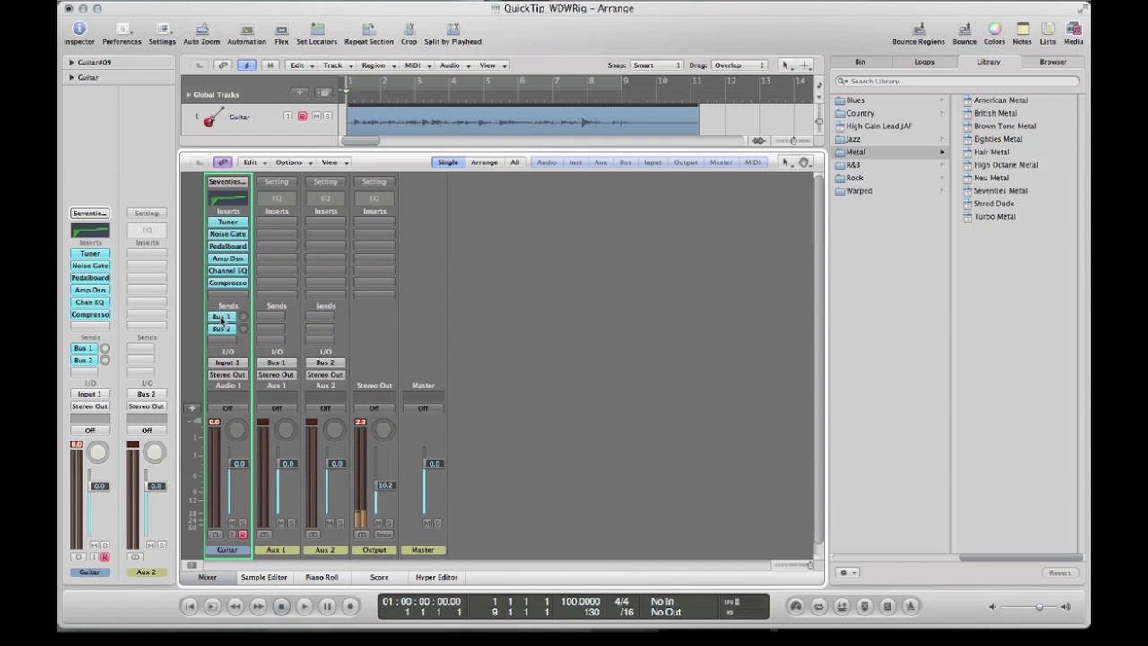
- Raise the Bus 1 send to -15.8 and the Bus 2 send to about -15.6
click(242, 317)
drag(242, 318, 256, 219)
drag(242, 328, 256, 236)
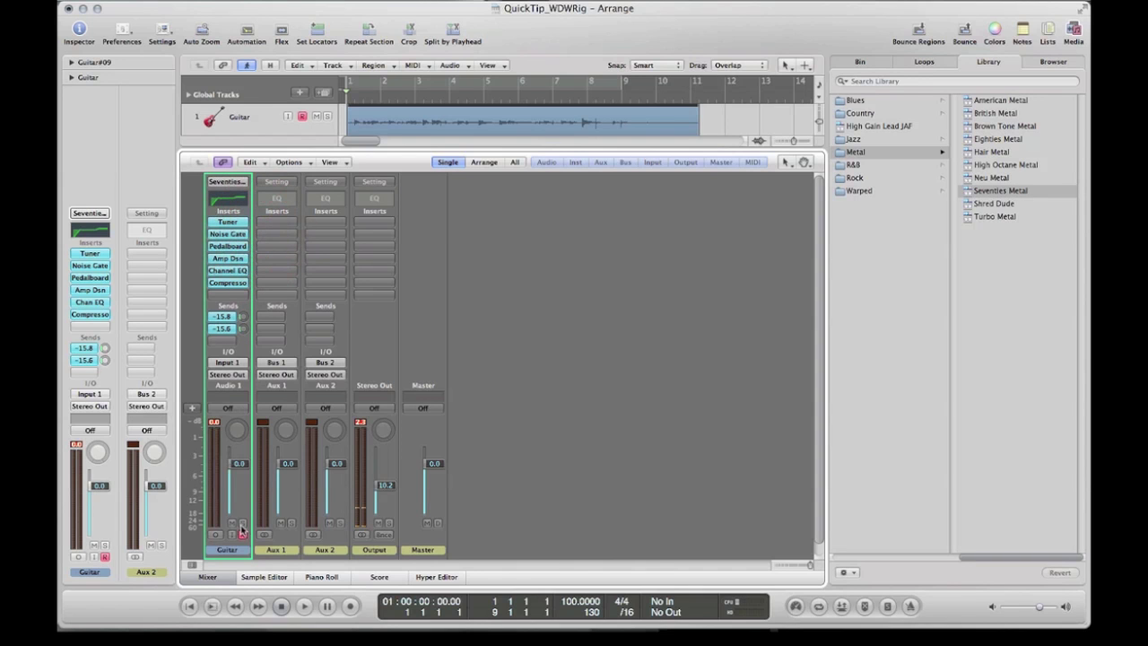
- Rename Aux 1 to 'Wet Left' and Aux 2 to 'Wet Right', then record-enable Guitar
double_click(283, 557)
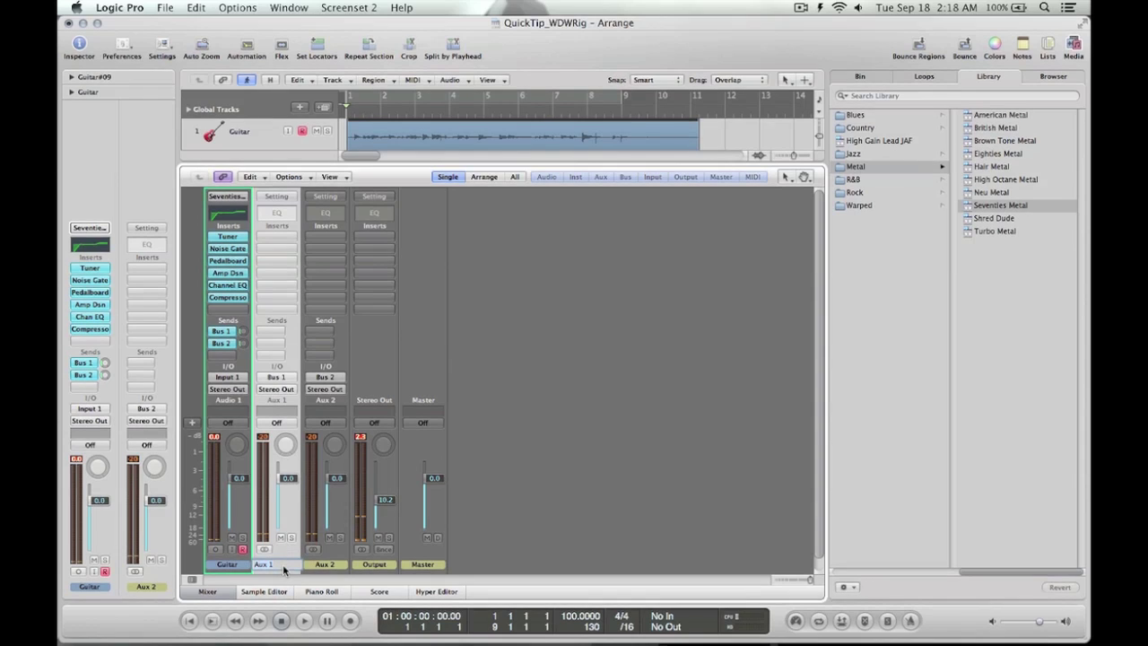
text(Wo)
text(t Left)
key(Return)
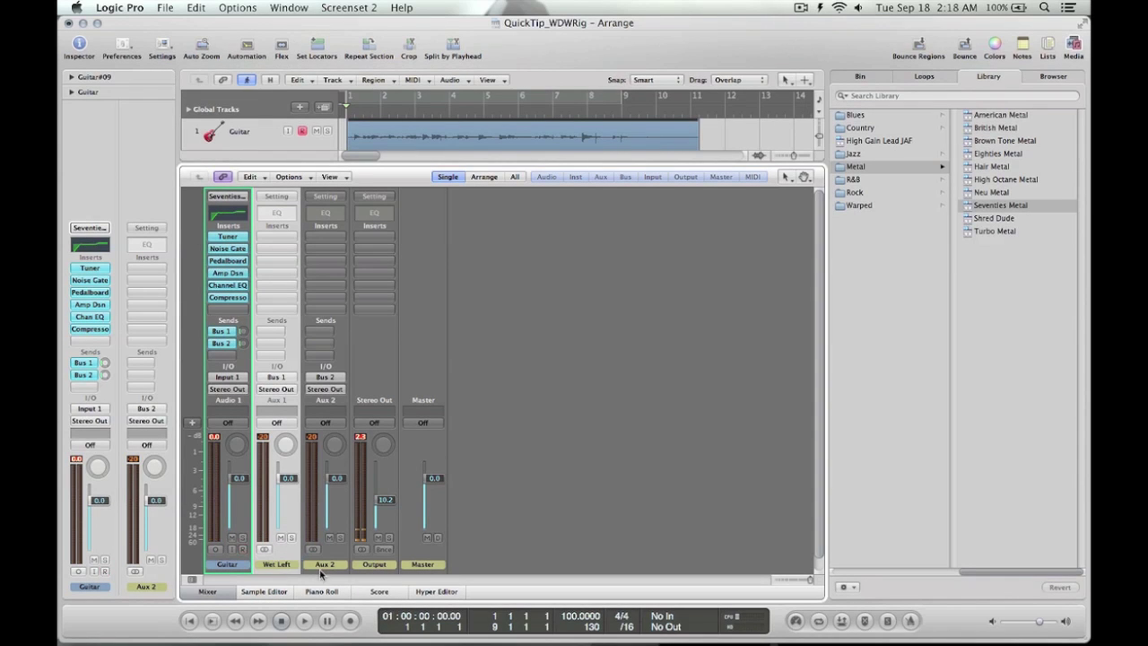
click(322, 565)
double_click(323, 565)
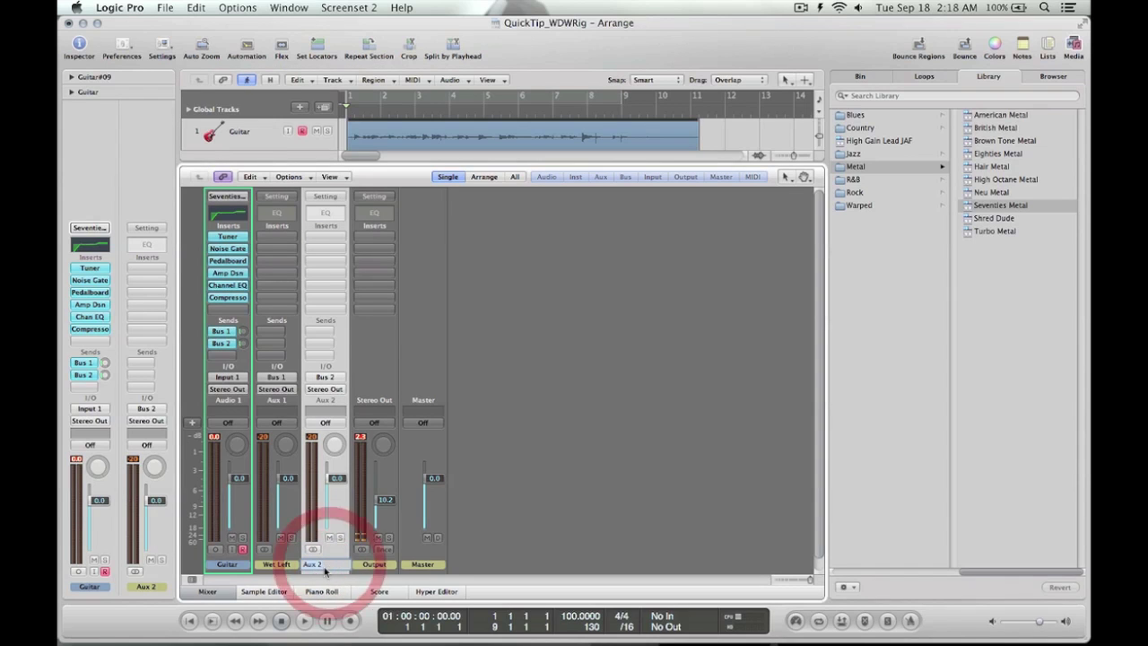
text(Wet Righ)
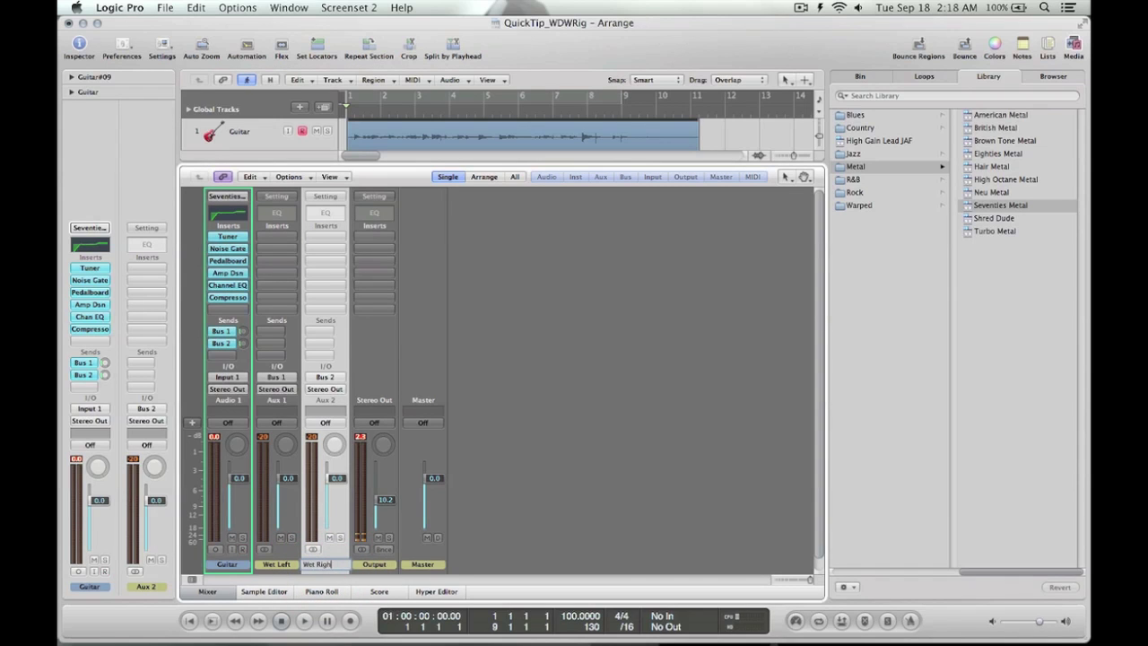
text(t)
key(Return)
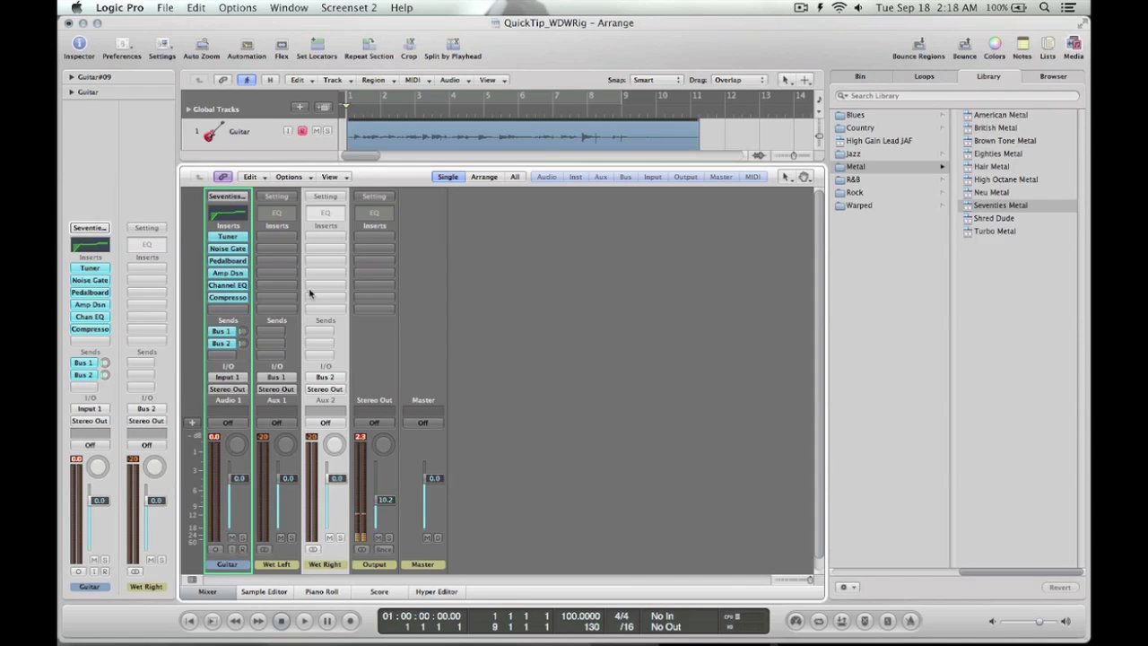
key(alt+ctrl+r)
- Set the Wet Left channel format to mono left and Wet Right to mono right
click(287, 237)
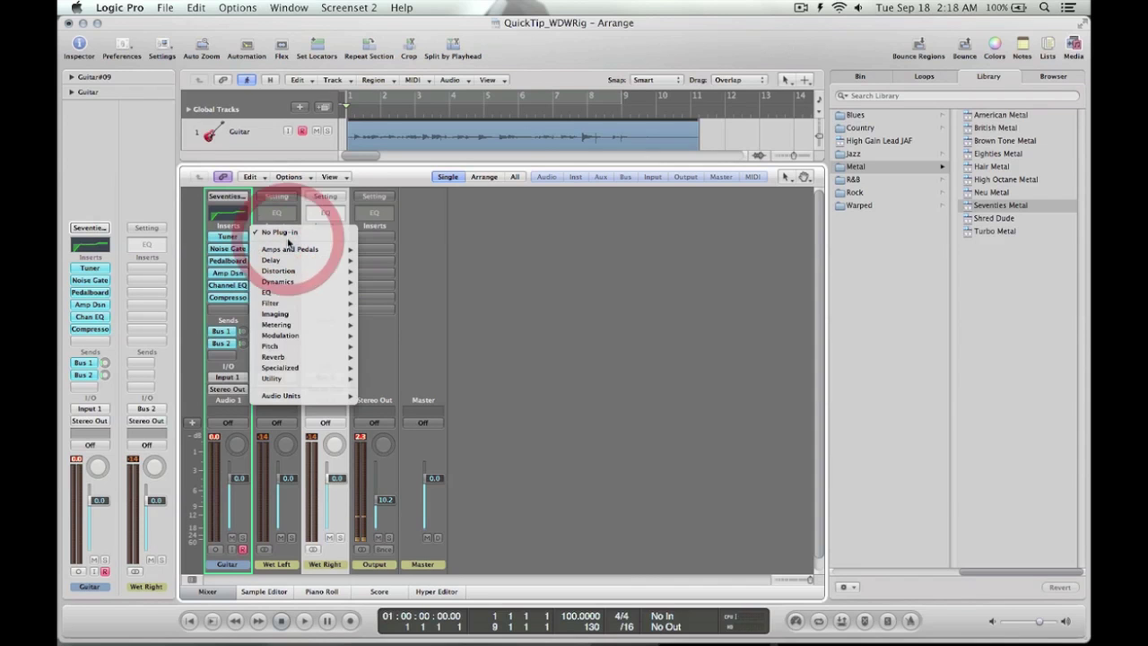
mouse_move(313, 262)
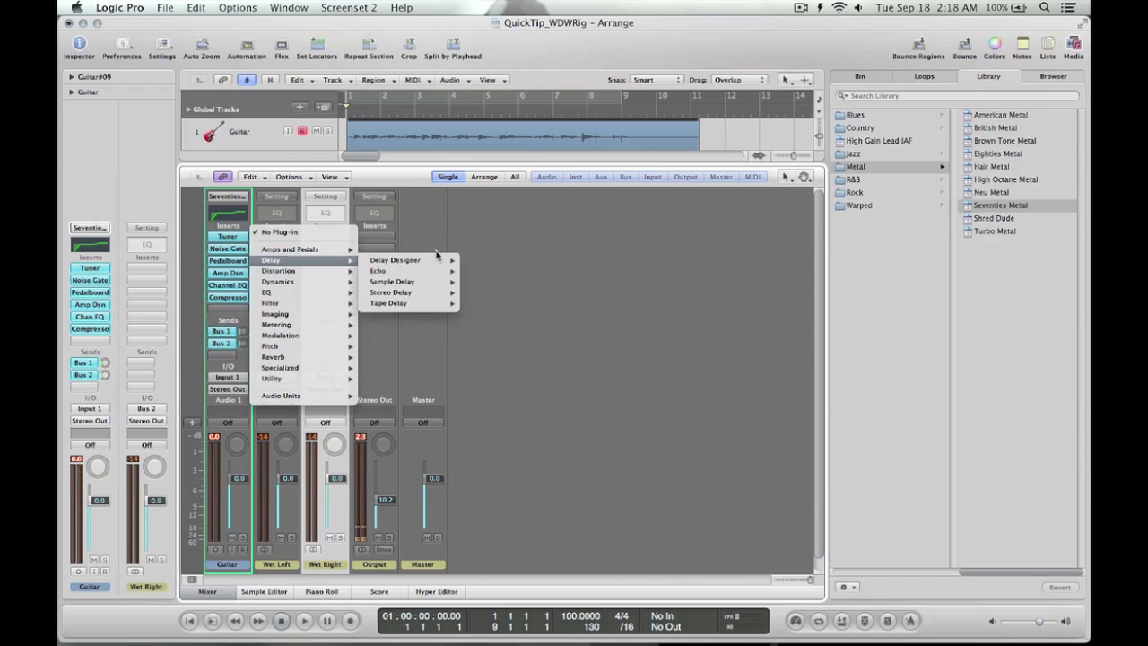
mouse_move(399, 296)
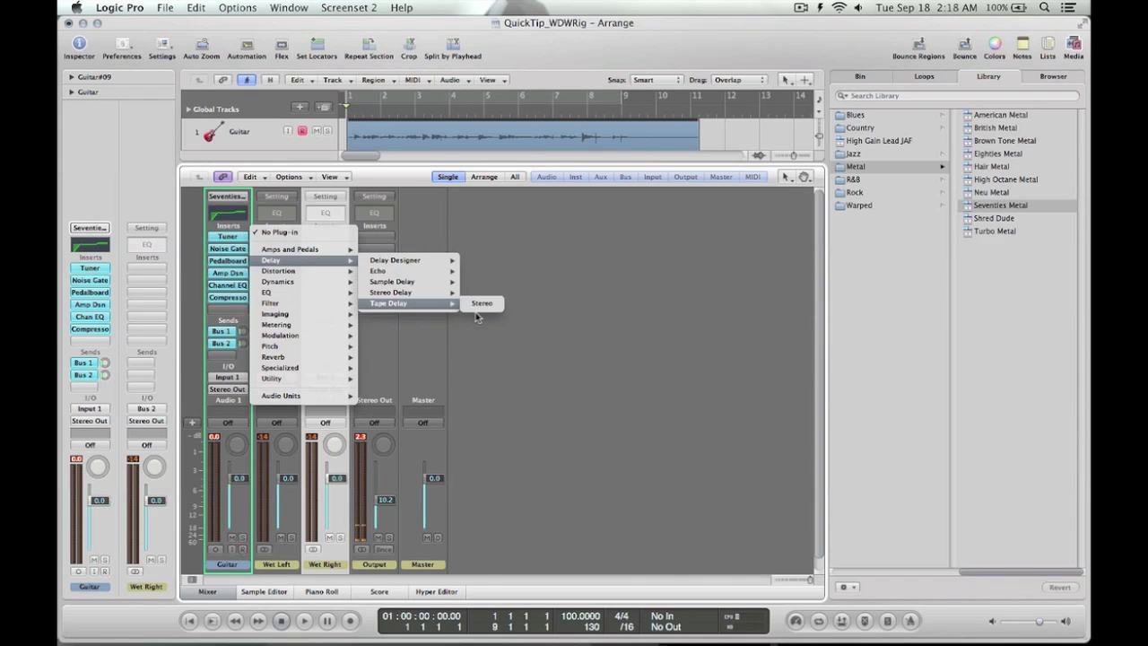
click(509, 338)
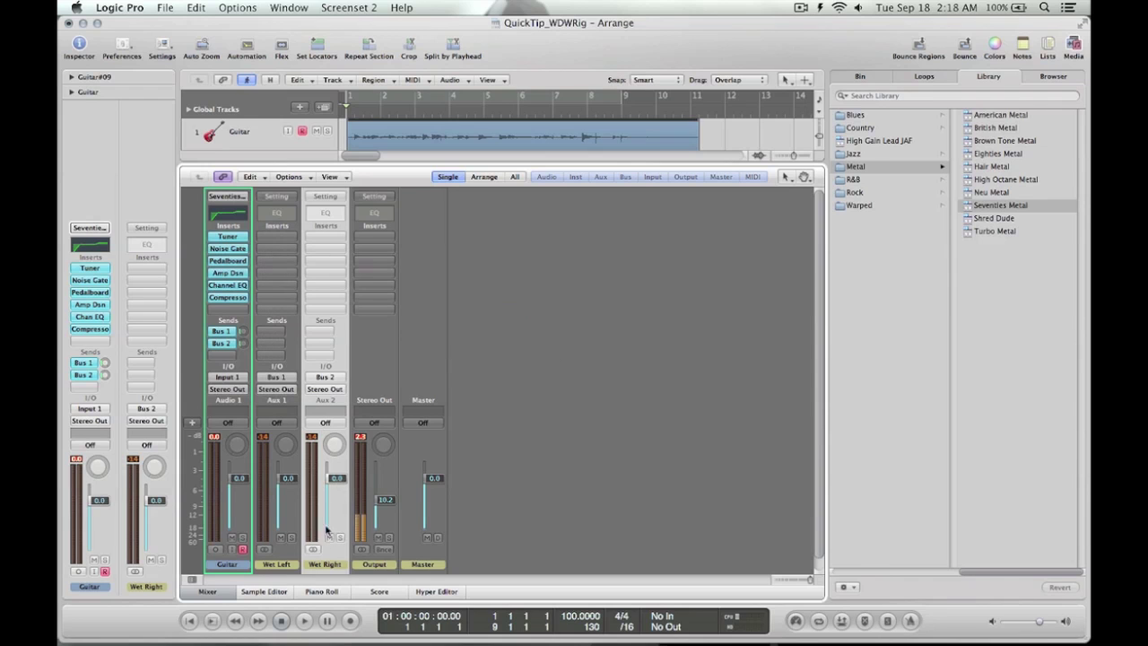
click(266, 549)
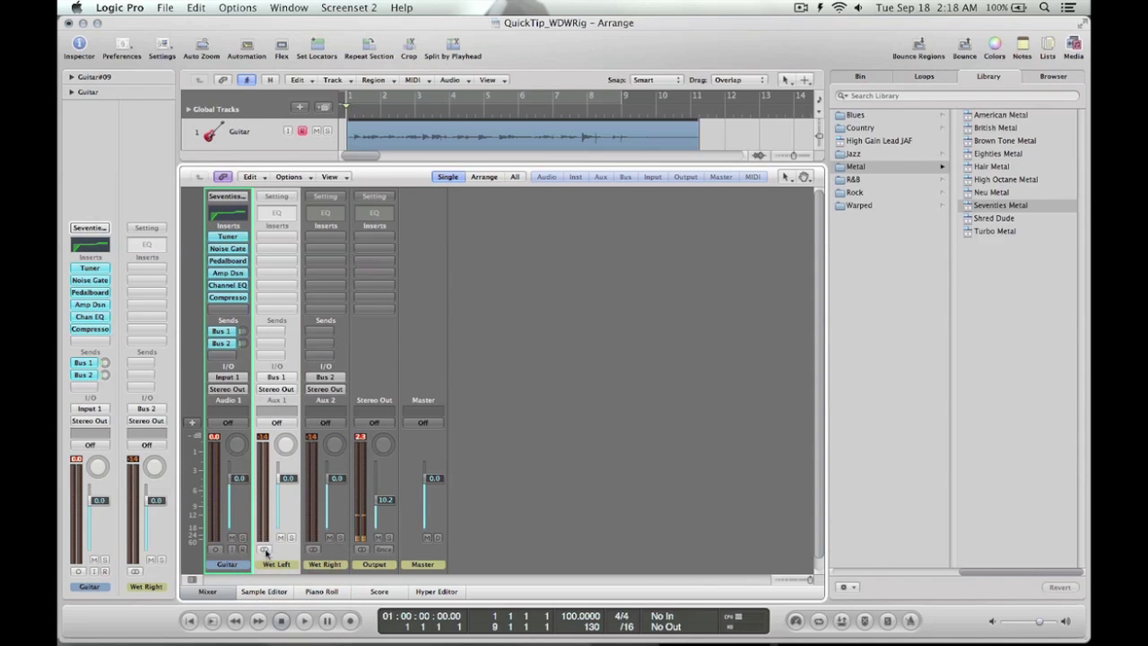
click(267, 546)
click(269, 561)
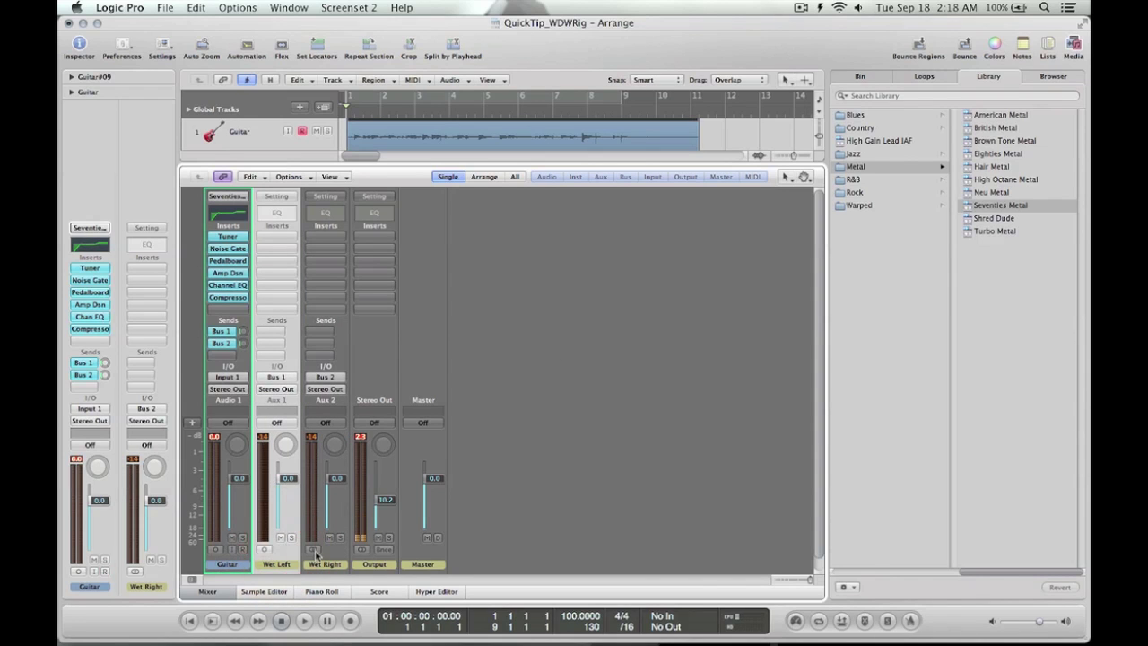
click(316, 549)
click(314, 563)
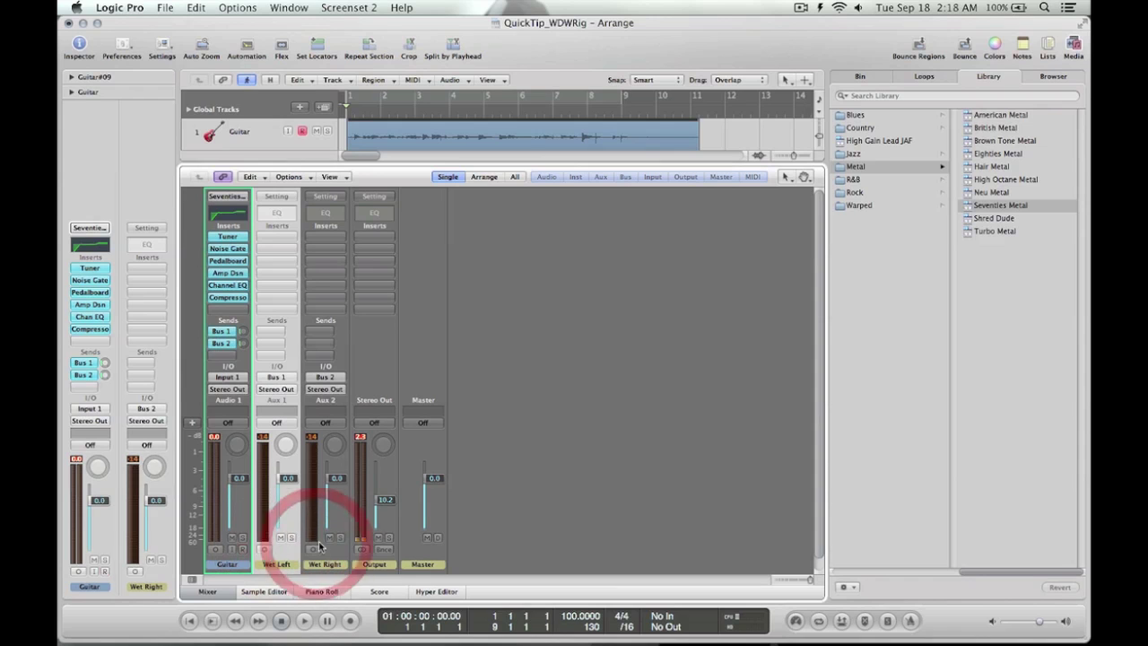
- Insert a mono Tape Delay on Wet Left and Wet Right, stacking their plug-in windows
click(269, 234)
mouse_move(275, 261)
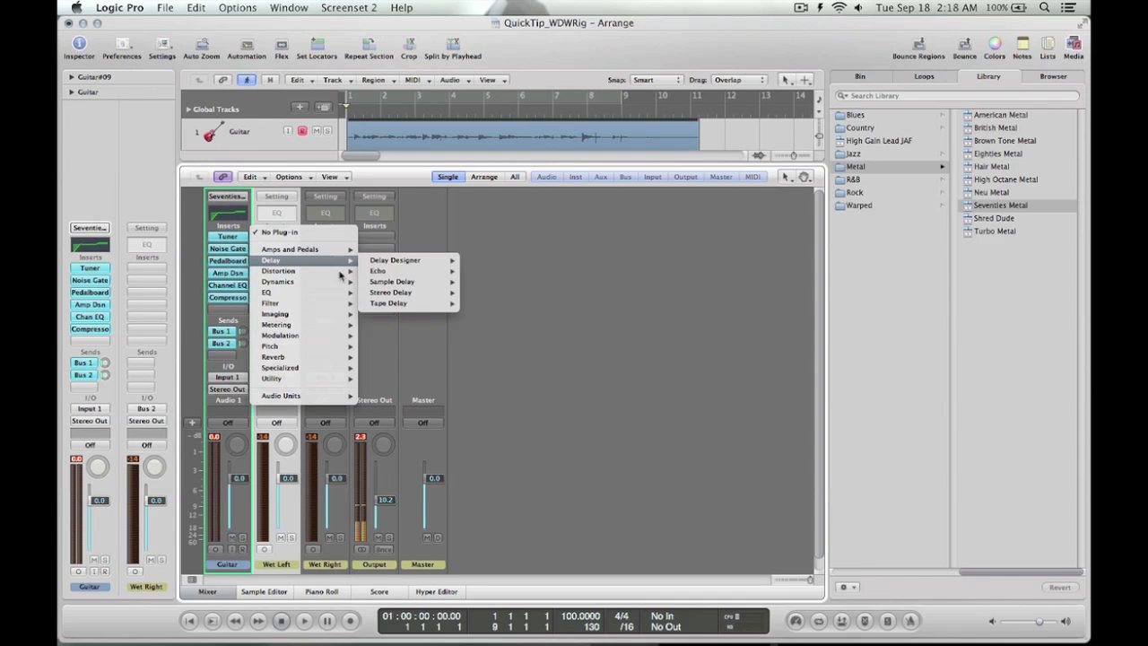
mouse_move(408, 305)
click(483, 305)
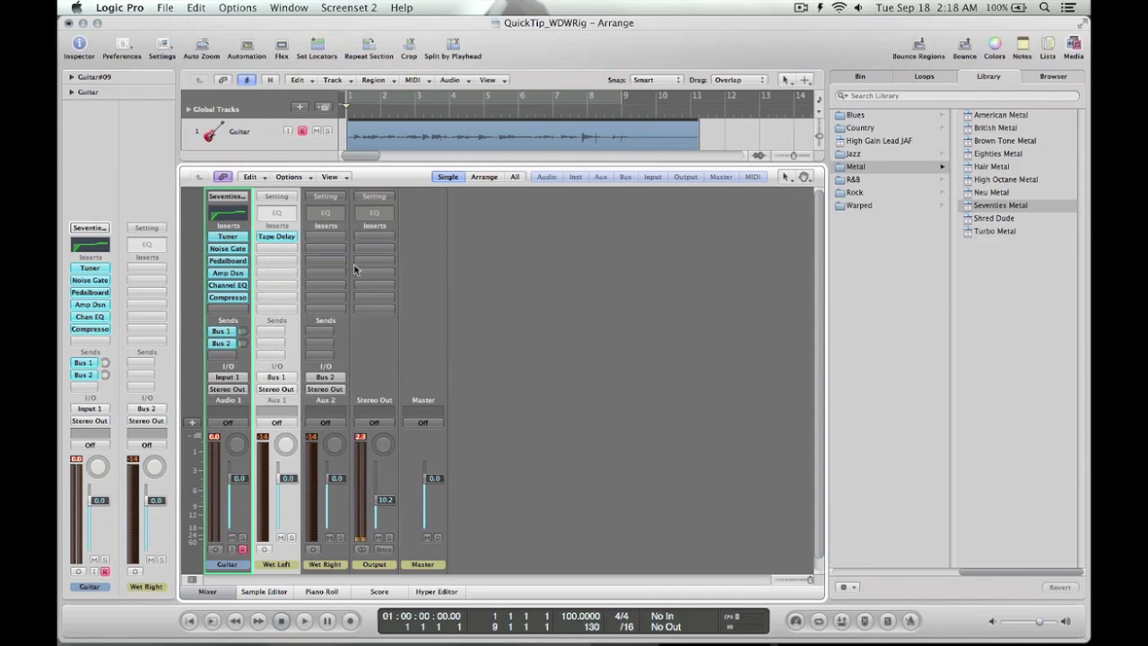
drag(330, 61, 759, 110)
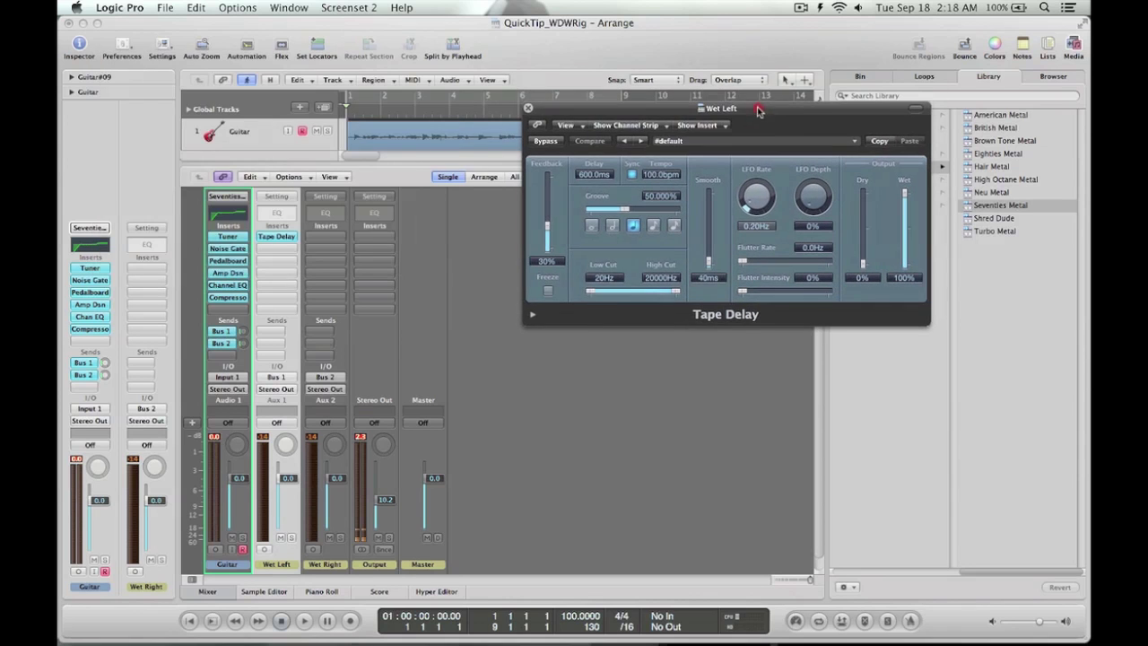
click(321, 240)
mouse_move(321, 260)
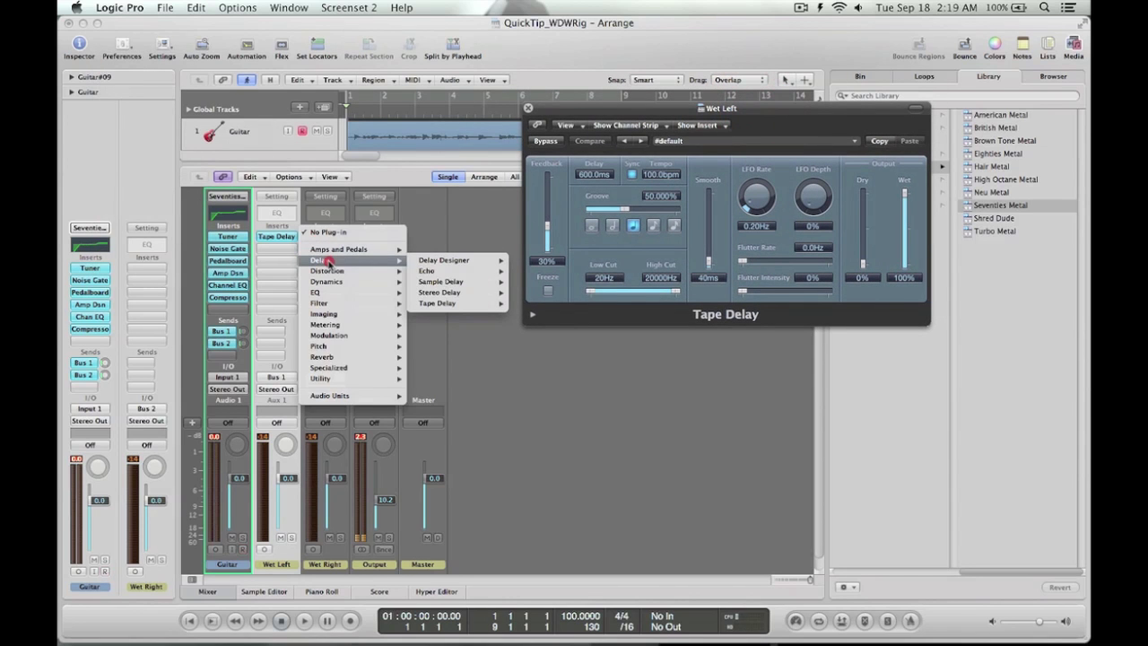
mouse_move(453, 303)
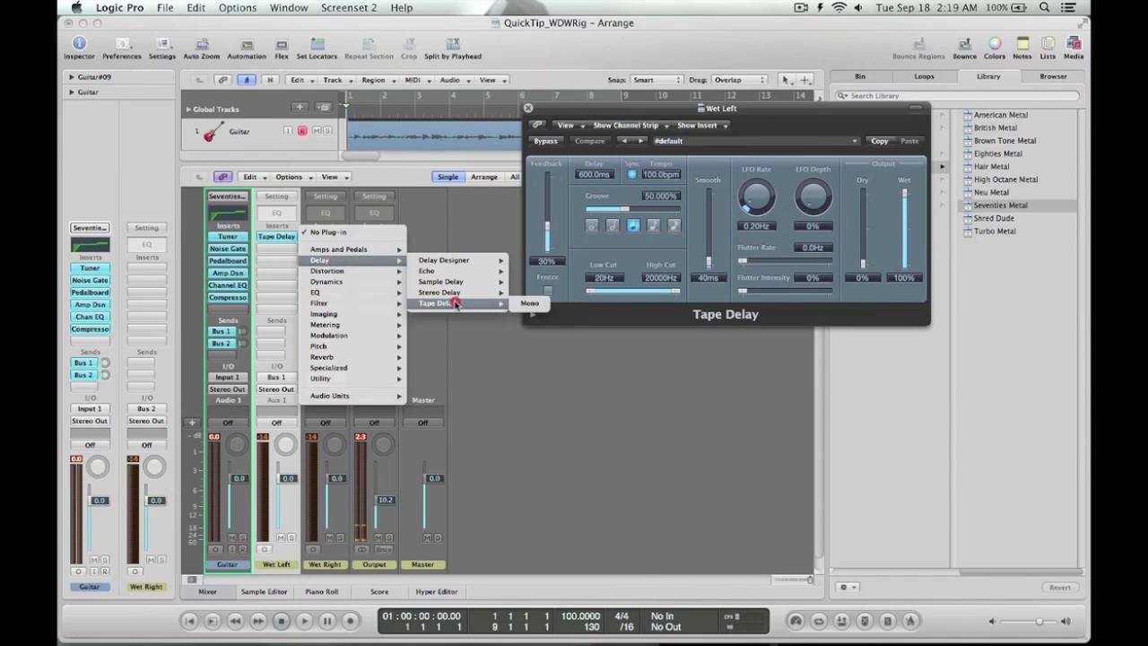
click(528, 303)
drag(399, 65, 826, 345)
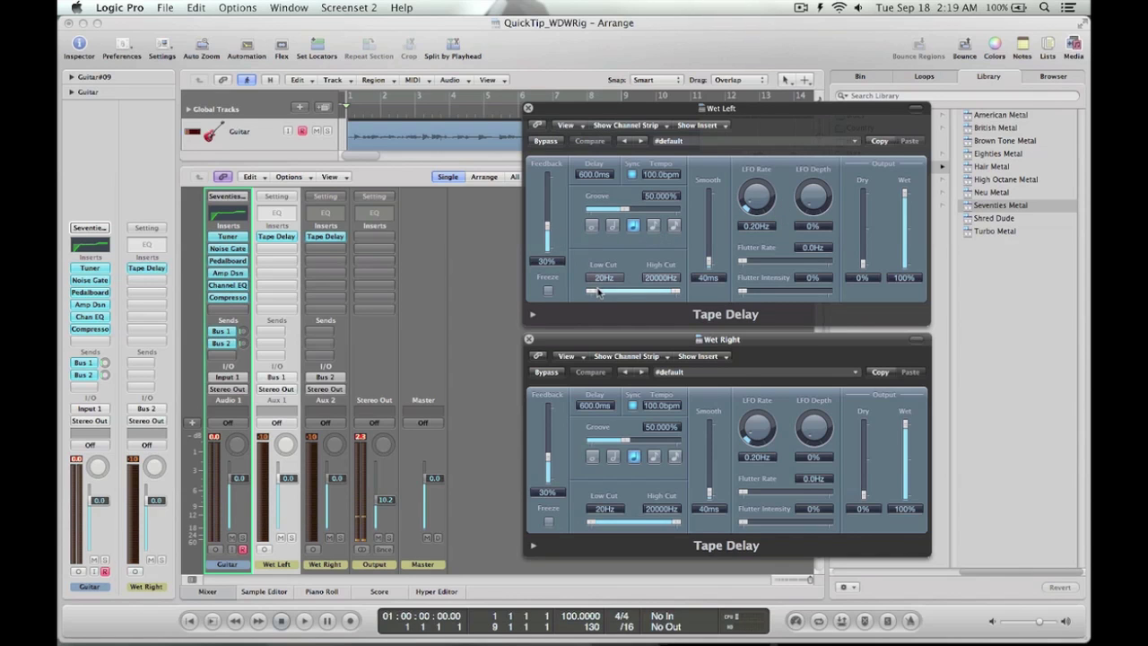
- Raise both Tape Delays' Low Cut to 150Hz and lower the High Cut to 2000Hz
drag(592, 296, 650, 291)
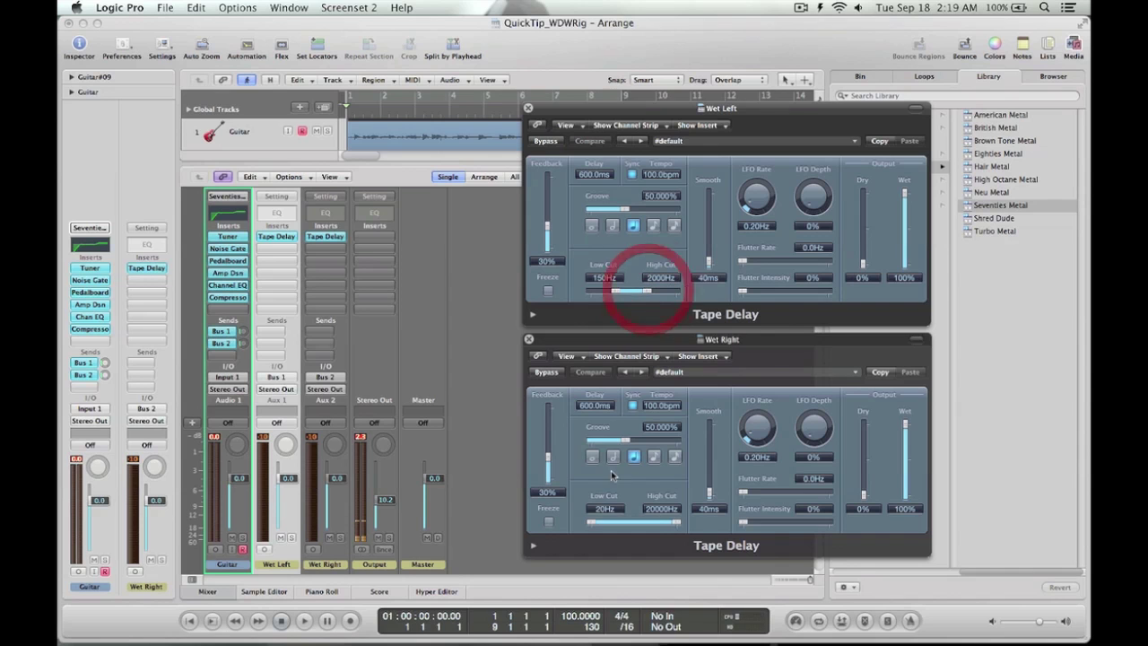
drag(592, 522, 647, 522)
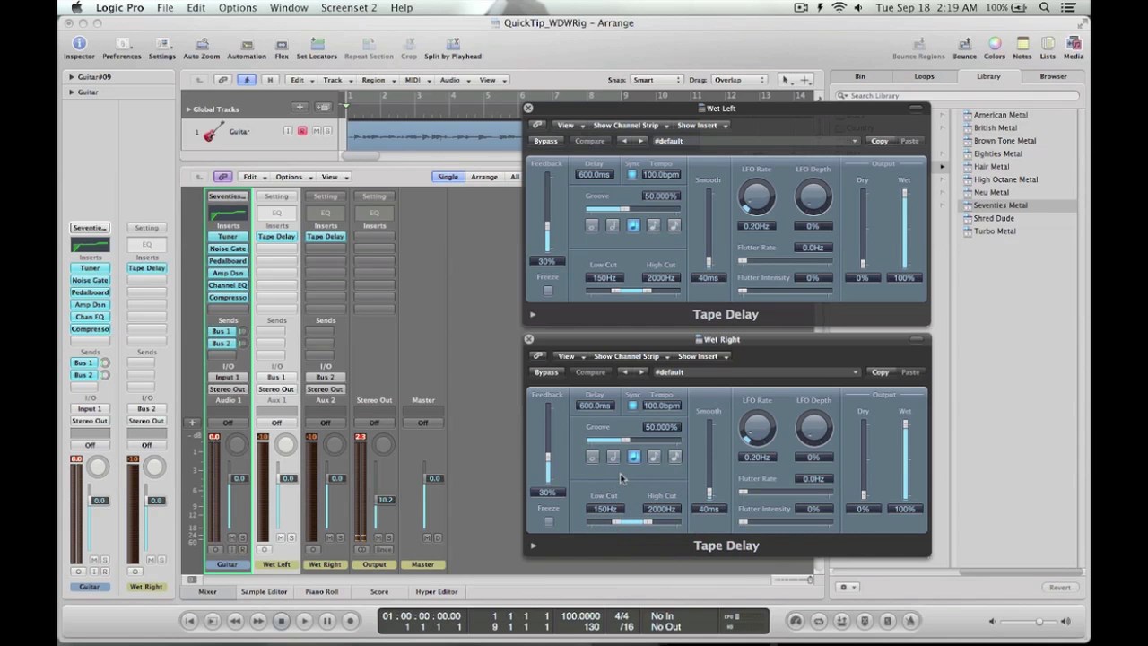
click(623, 489)
- Increase Feedback on the Wet Left and Wet Right Tape Delays from 30% to 43%
drag(544, 219, 548, 221)
drag(549, 461, 547, 441)
- Pan the Wet Left aux to -59 and the Wet Right aux to +60 in the Mixer
click(293, 566)
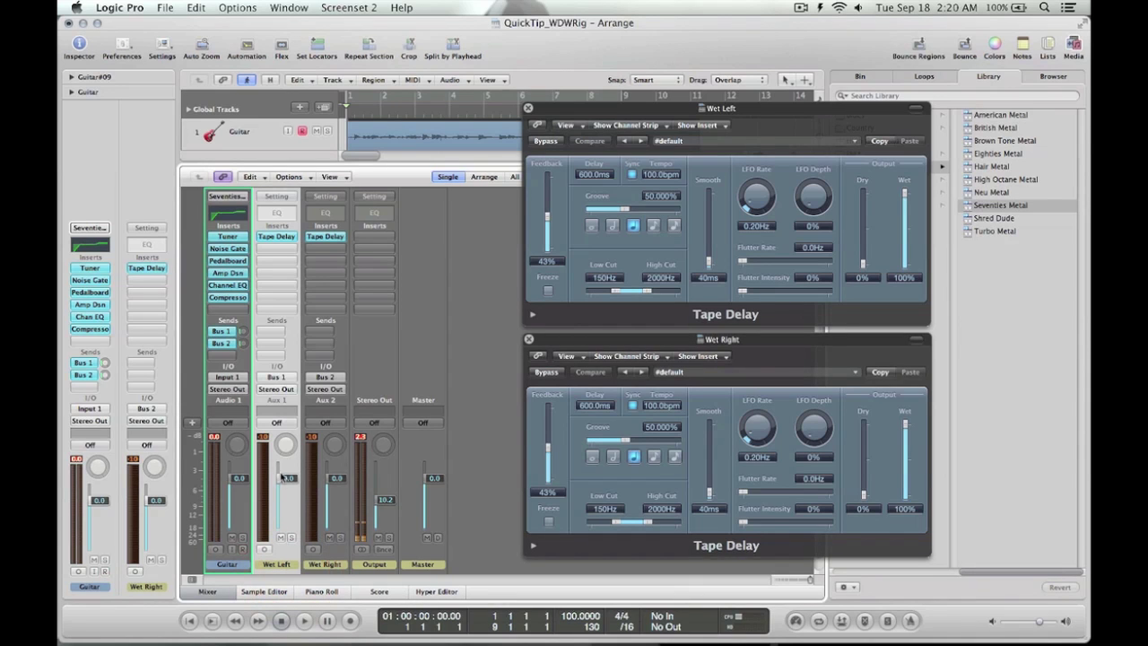
drag(284, 445, 278, 528)
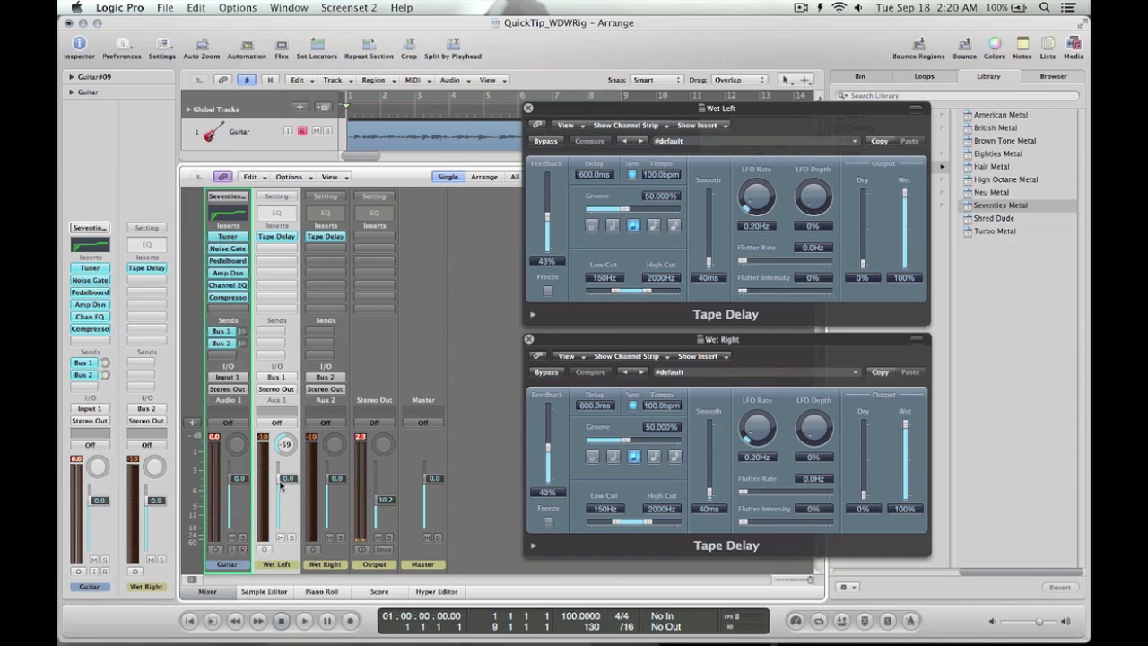
click(326, 565)
drag(334, 441, 341, 355)
click(328, 345)
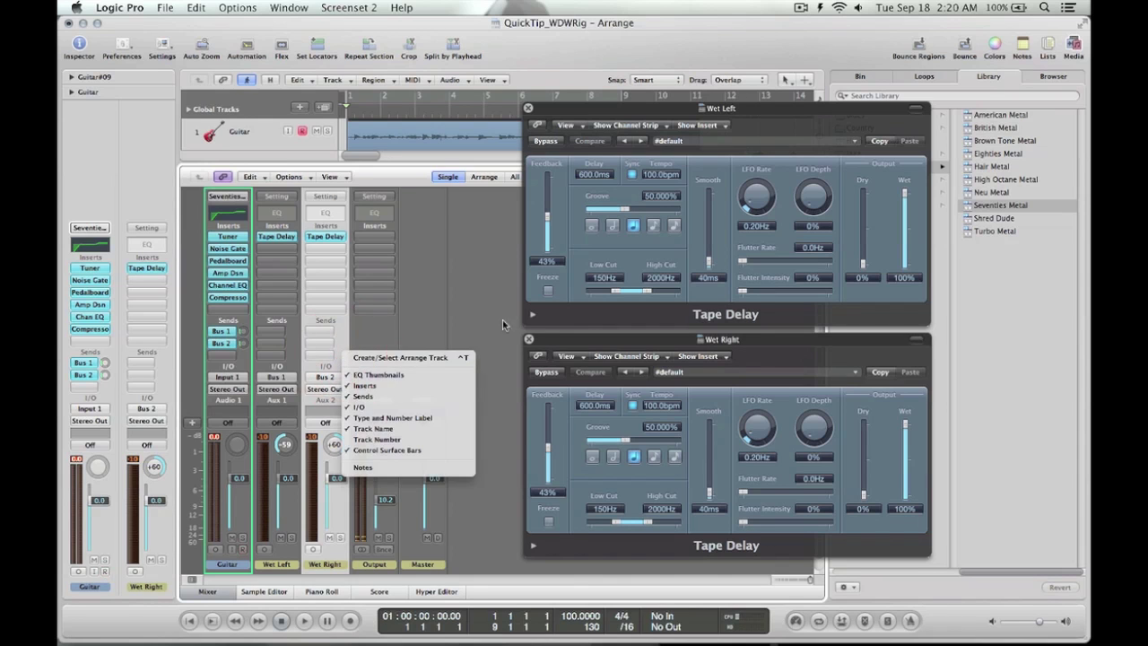
click(480, 338)
click(479, 357)
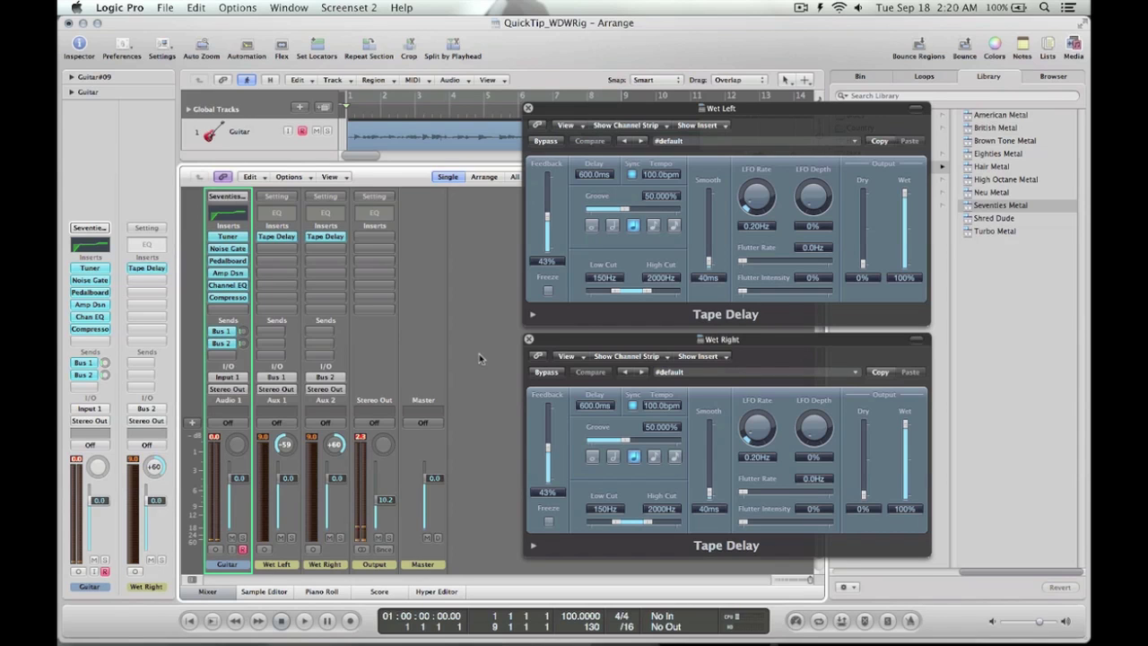
- Halve the Wet Left Tape Delay time from 600ms to 300.0ms, leaving Wet Right unchanged
double_click(647, 281)
drag(747, 108, 746, 107)
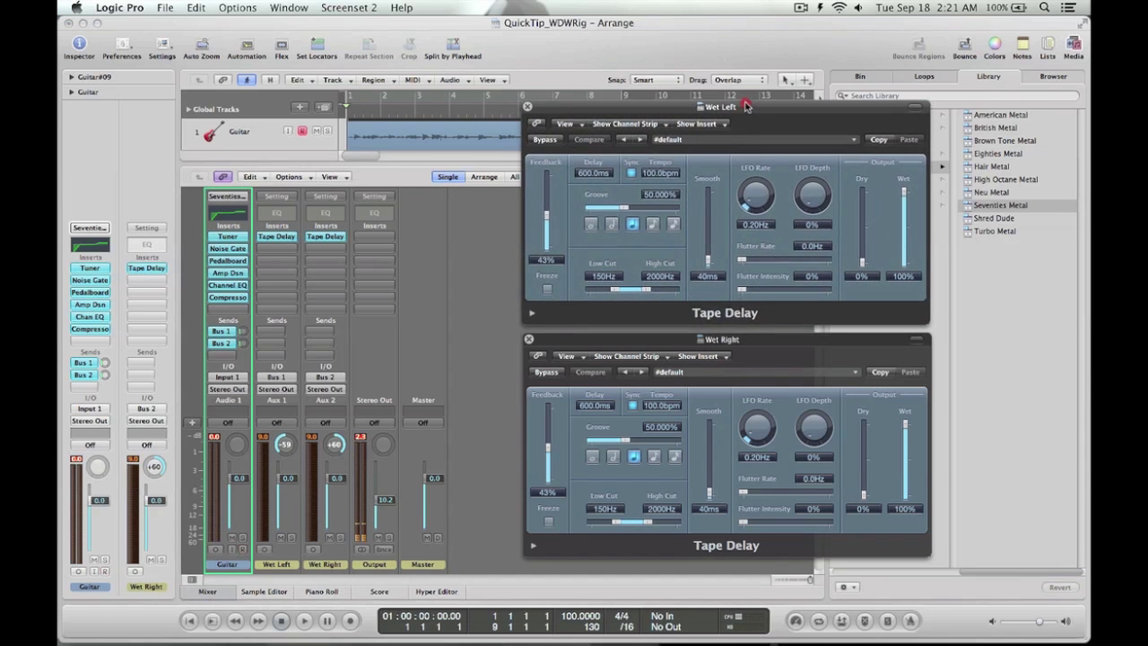
click(652, 223)
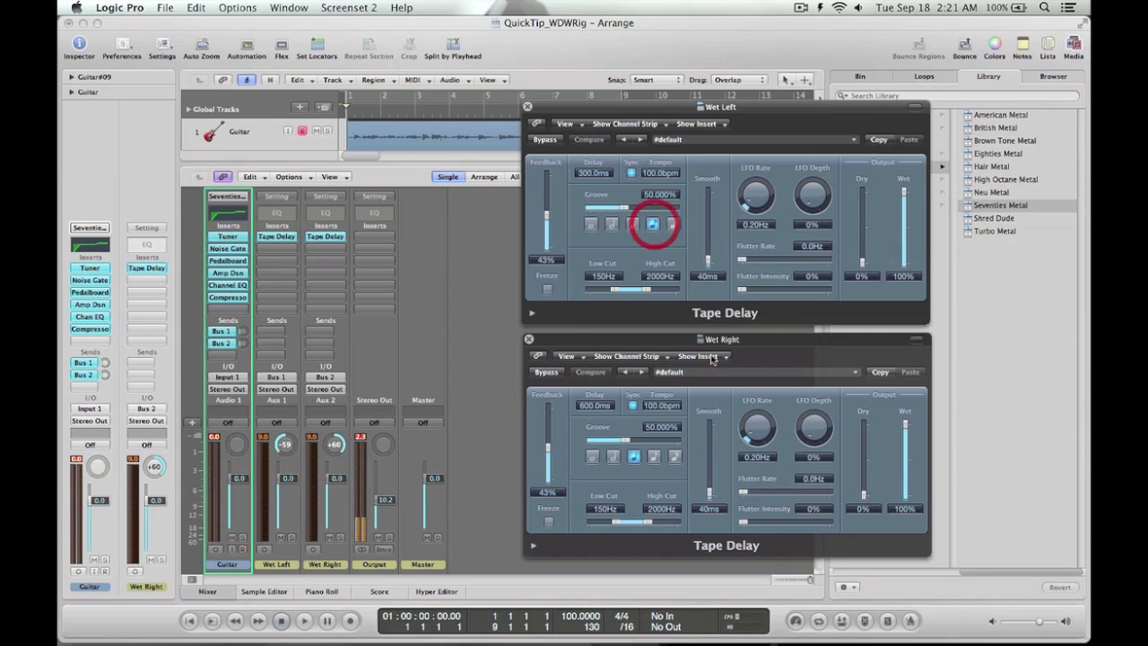
click(638, 459)
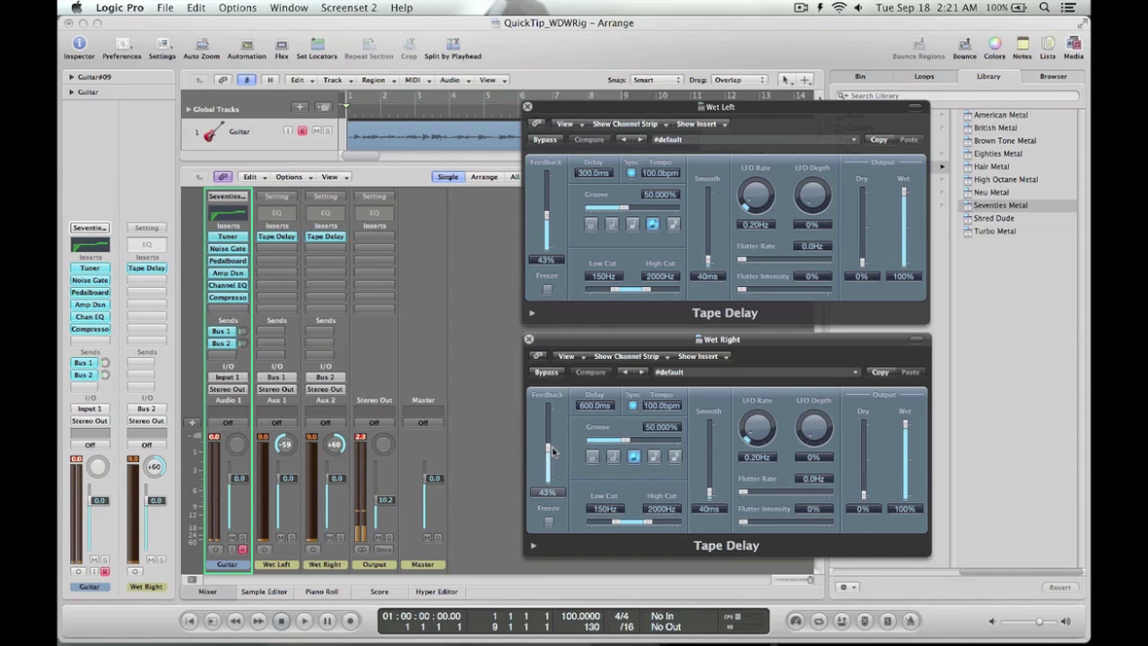
- Audition higher Wet Right feedback with Guitar record-enabled, settling it at 44%
drag(553, 451, 552, 442)
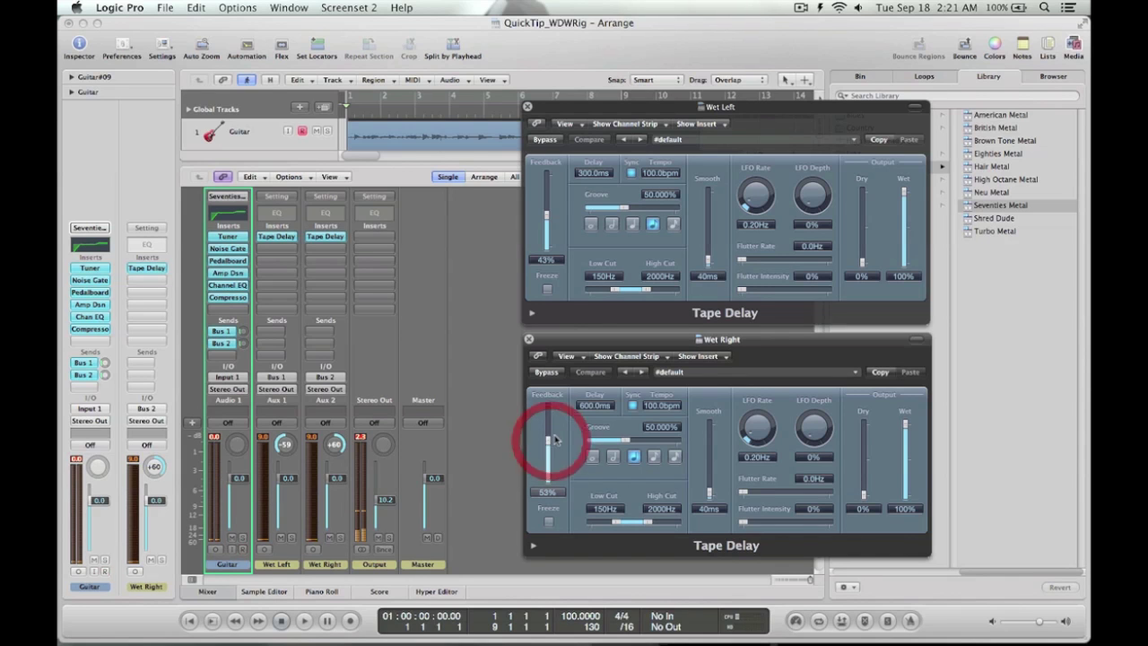
key(ctrl+r)
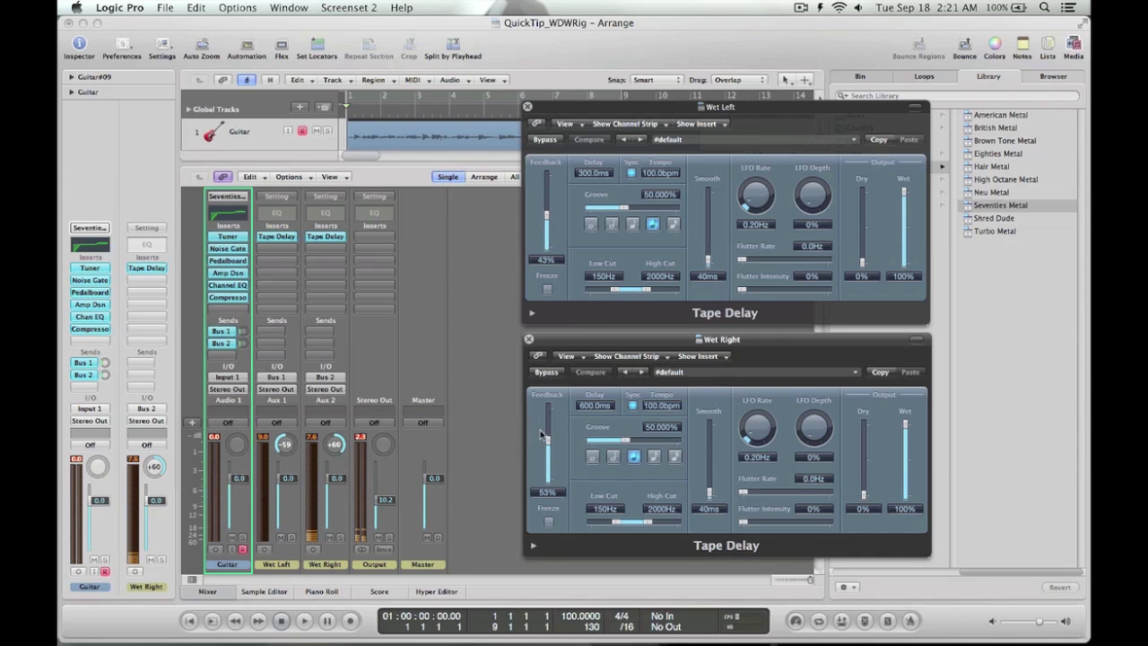
drag(548, 442, 547, 445)
- Lower the Wet Left and Wet Right faders to about -7 dB, trimming Wet Right to -7.6 dB
drag(289, 486, 285, 518)
drag(330, 481, 327, 524)
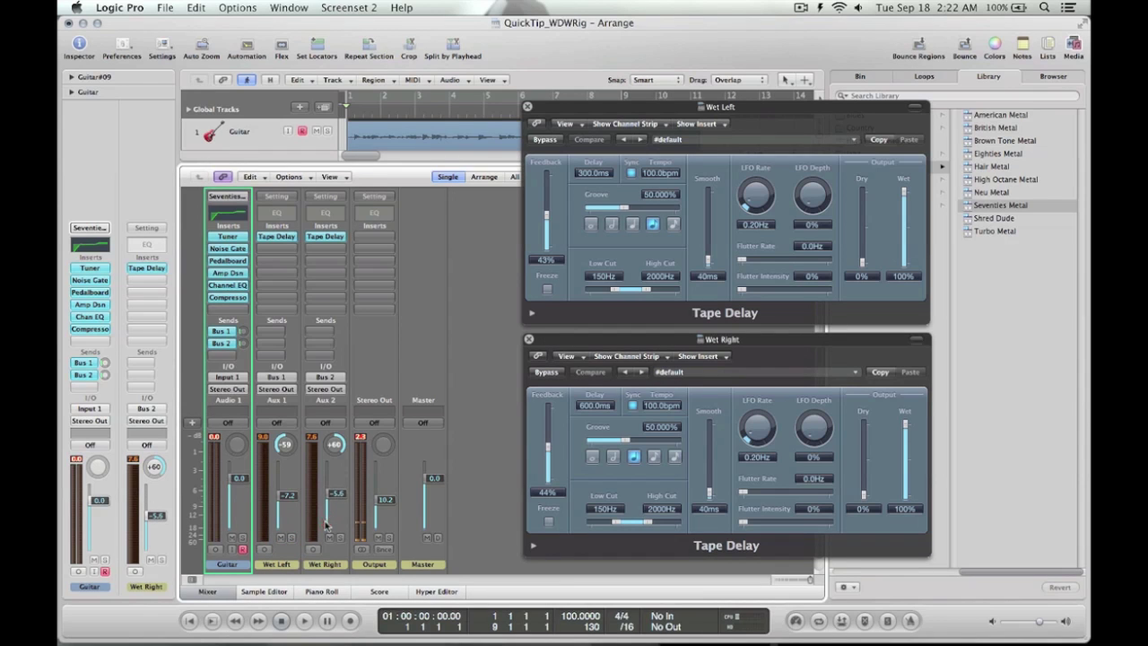
click(743, 347)
click(770, 121)
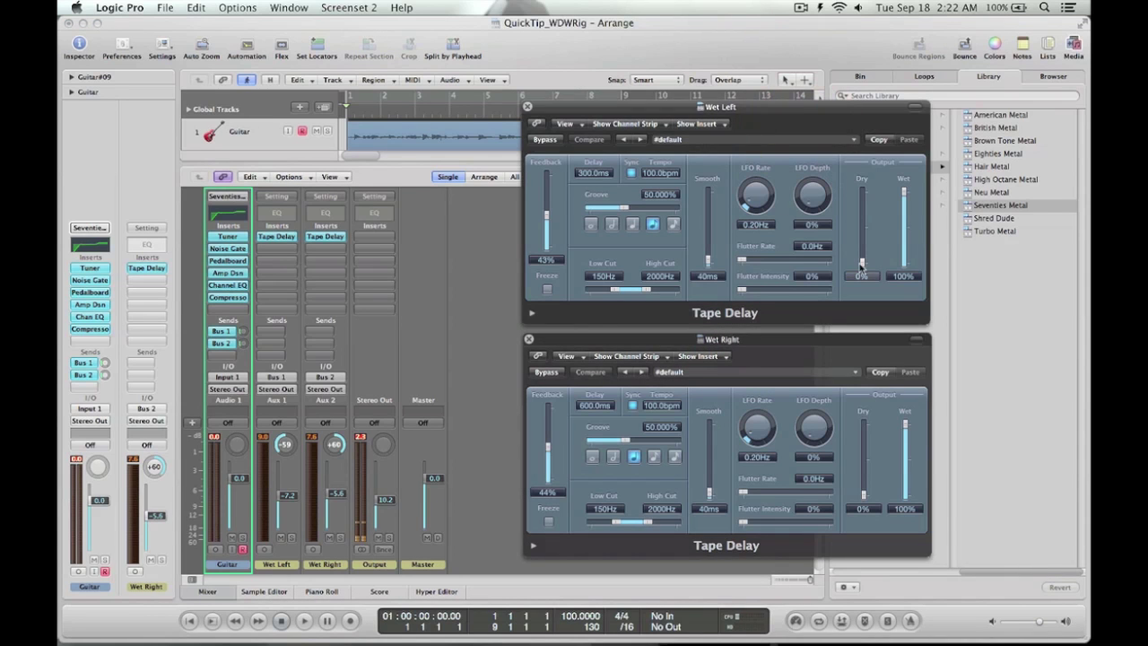
mouse_move(859, 265)
mouse_down()
mouse_move(861, 230)
mouse_move(859, 261)
mouse_up()
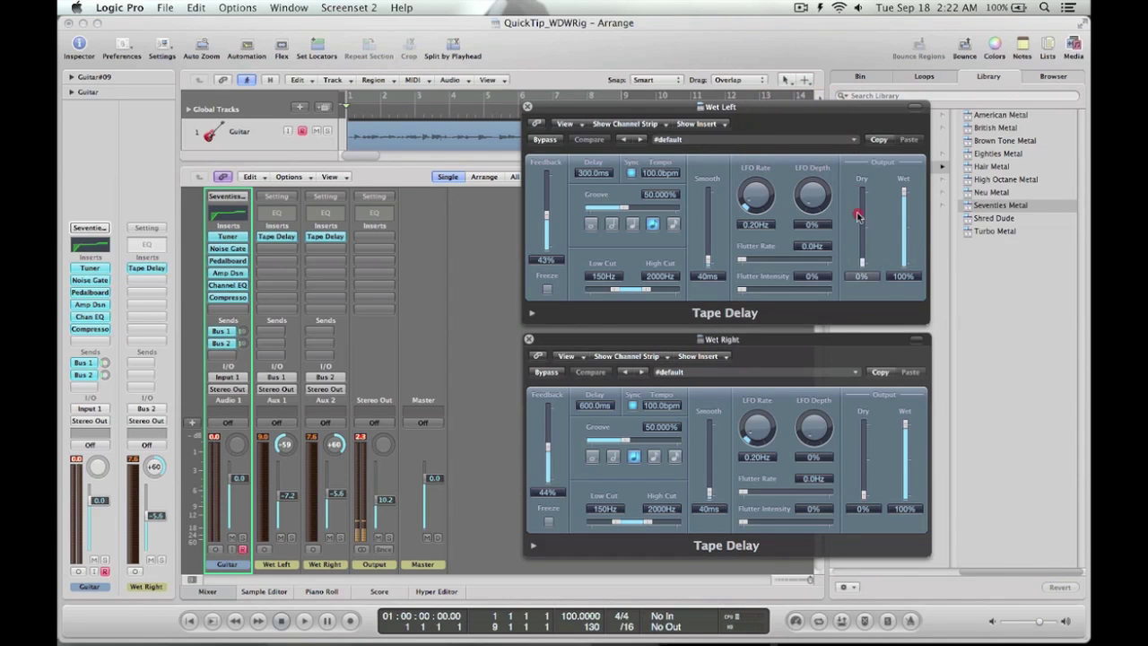
click(839, 327)
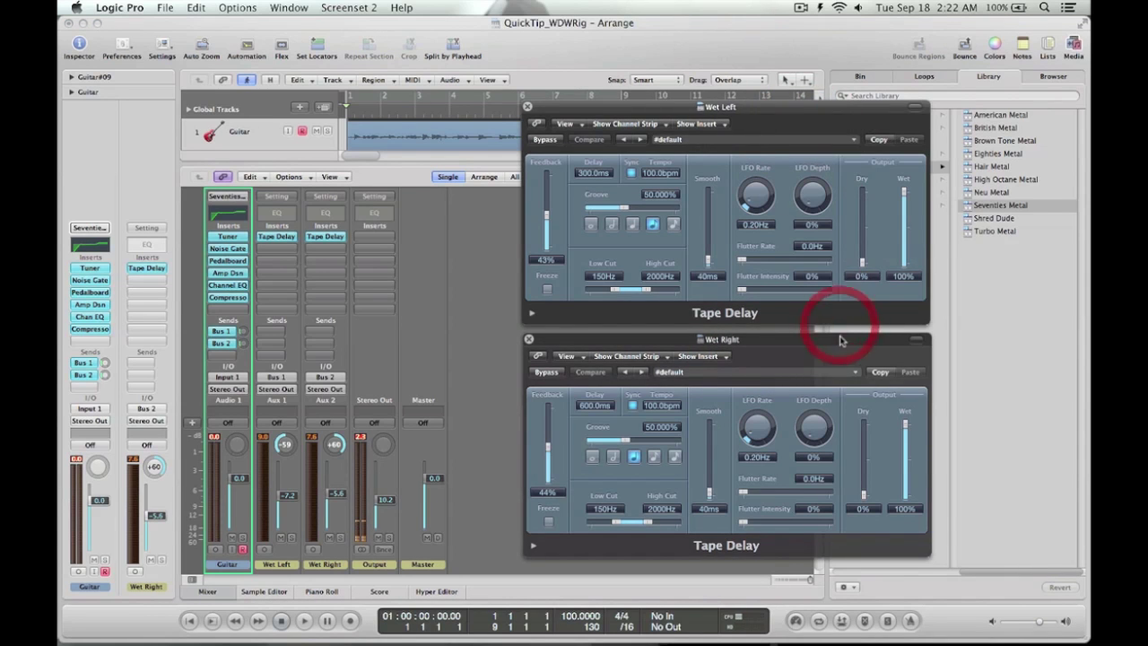
click(791, 116)
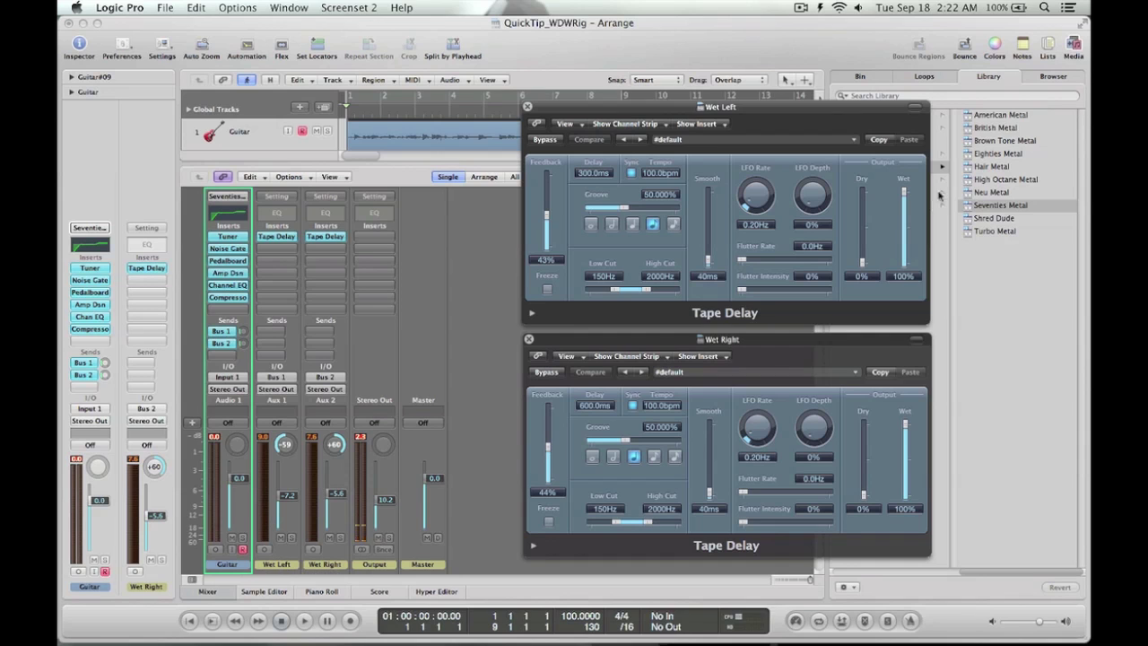
click(902, 206)
drag(339, 495, 340, 503)
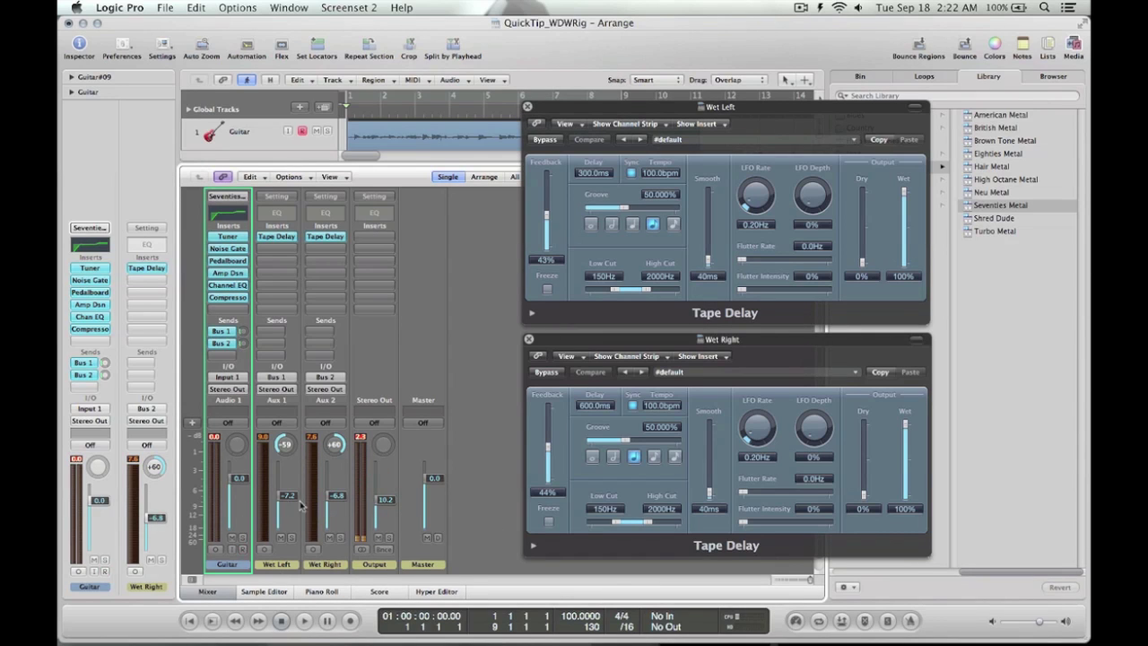
drag(335, 497, 283, 496)
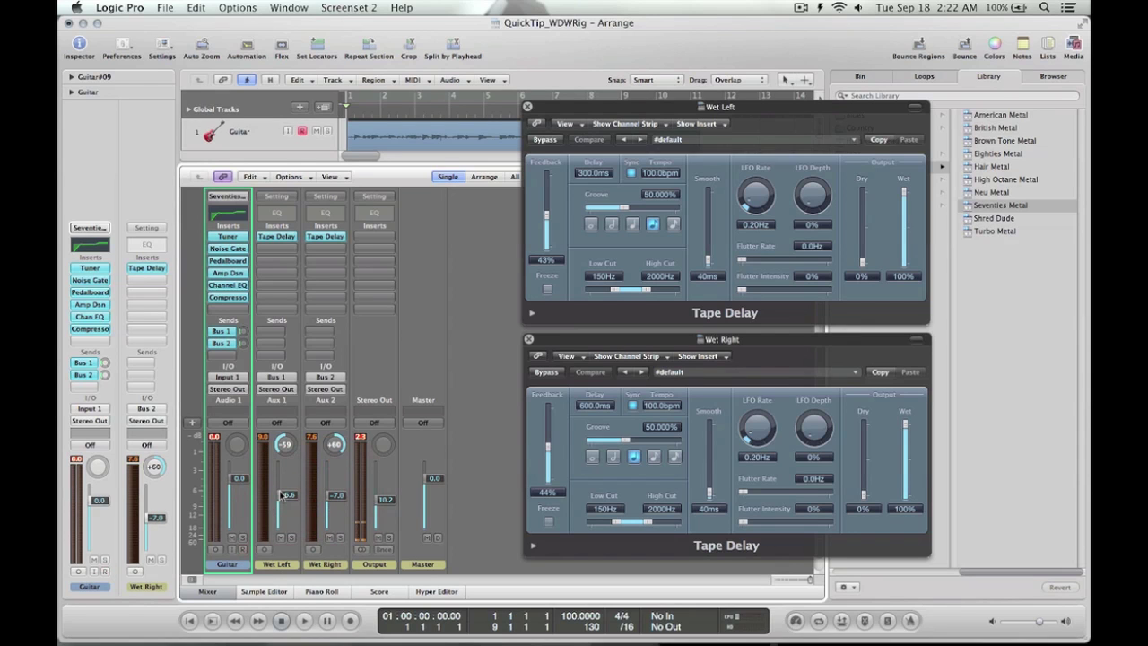